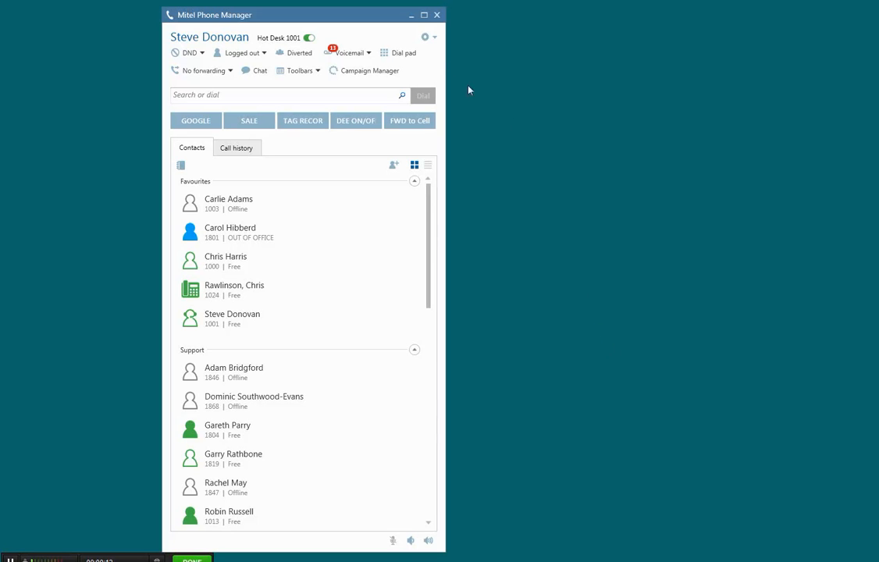
Go to Settings > Application support and select the Salesforce.com screen pop plugin.
left_click(435, 38)
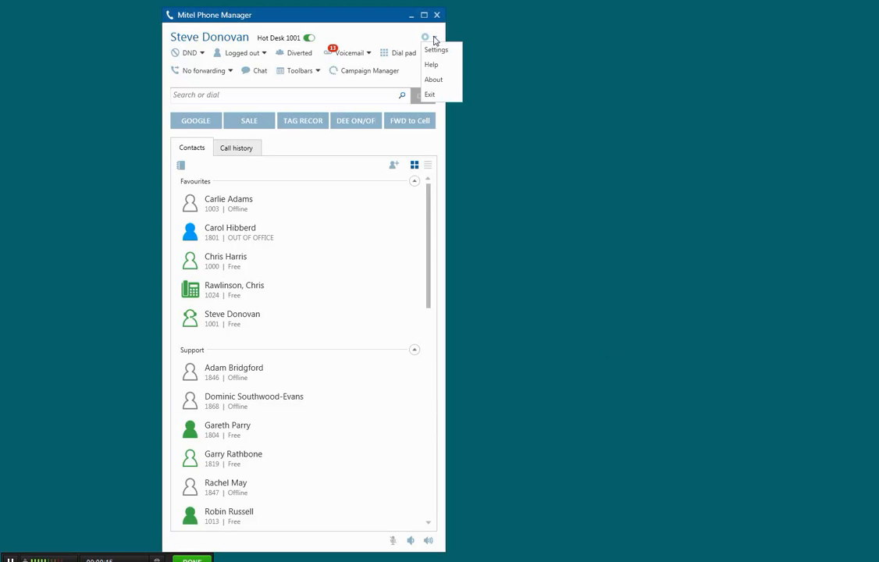
left_click(435, 49)
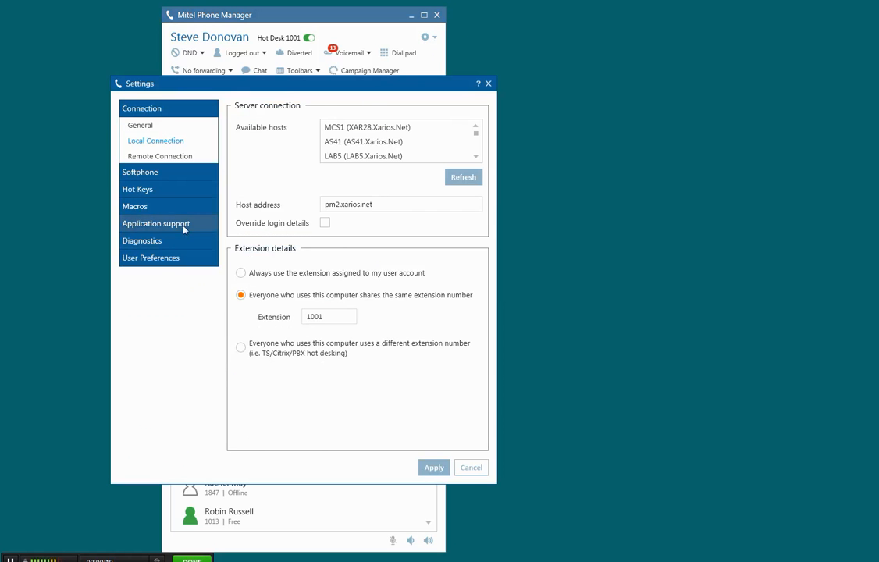
left_click(156, 224)
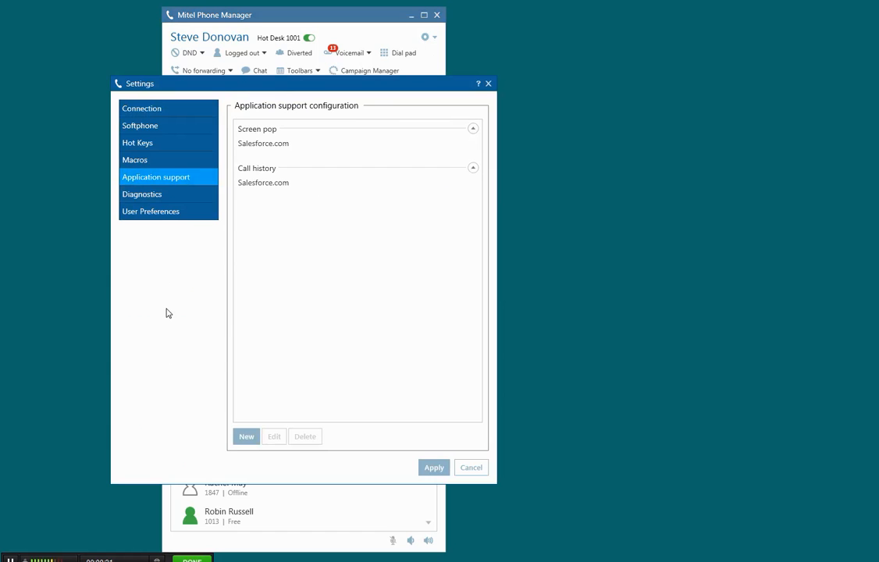
left_click(263, 143)
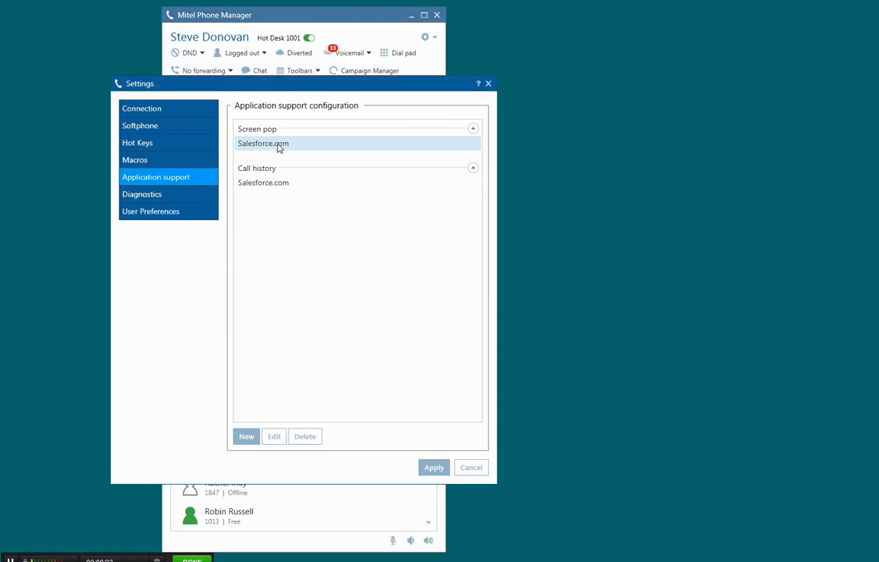
Edit the Salesforce.com plugin and confirm its trigger direction stays Inbound, checking the format choices.
left_click(275, 437)
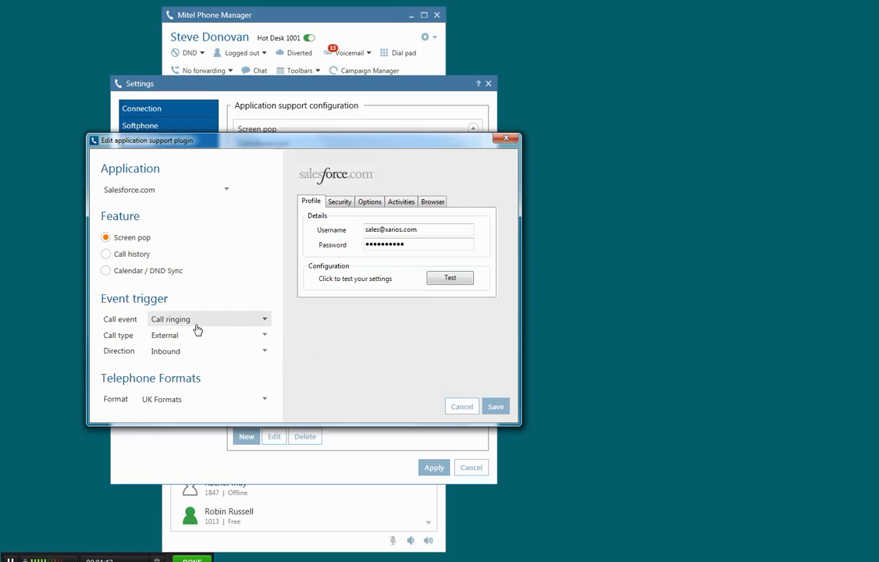
left_click(265, 351)
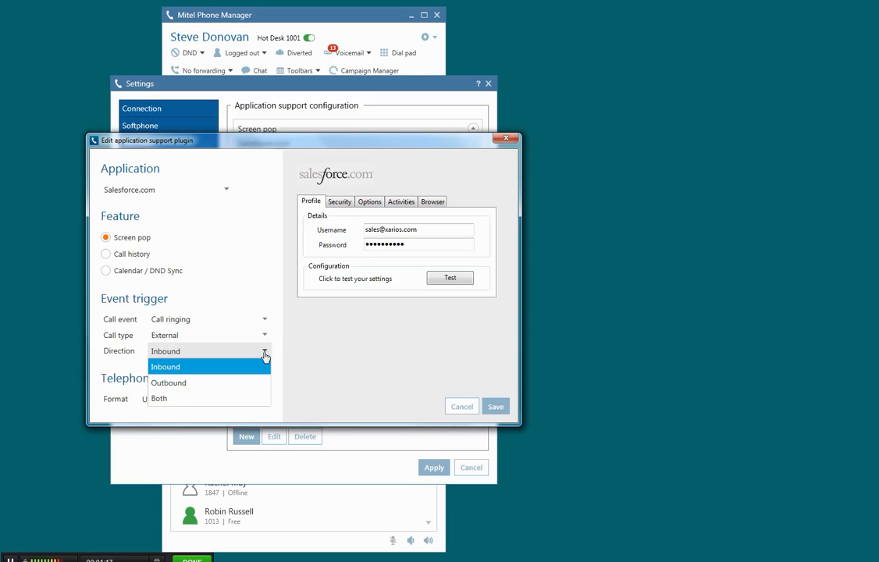
left_click(356, 346)
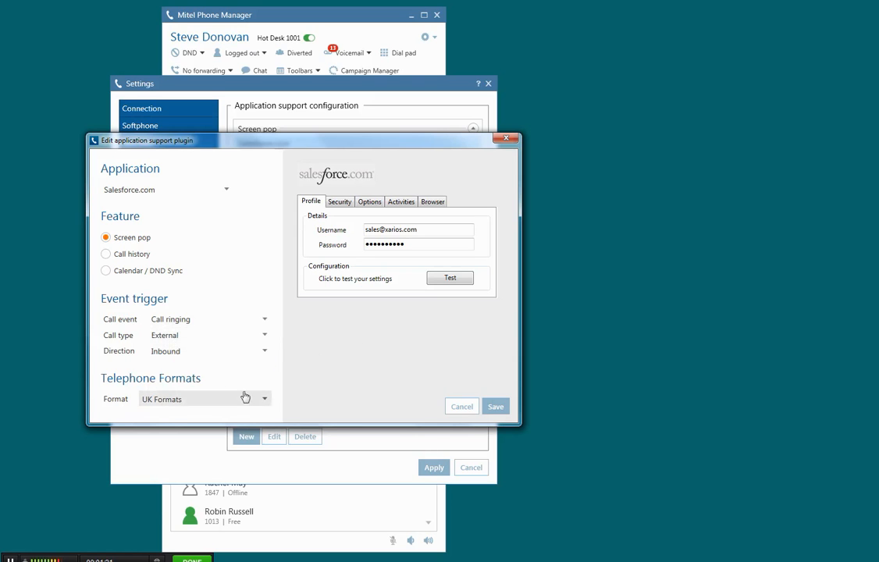
left_click(266, 401)
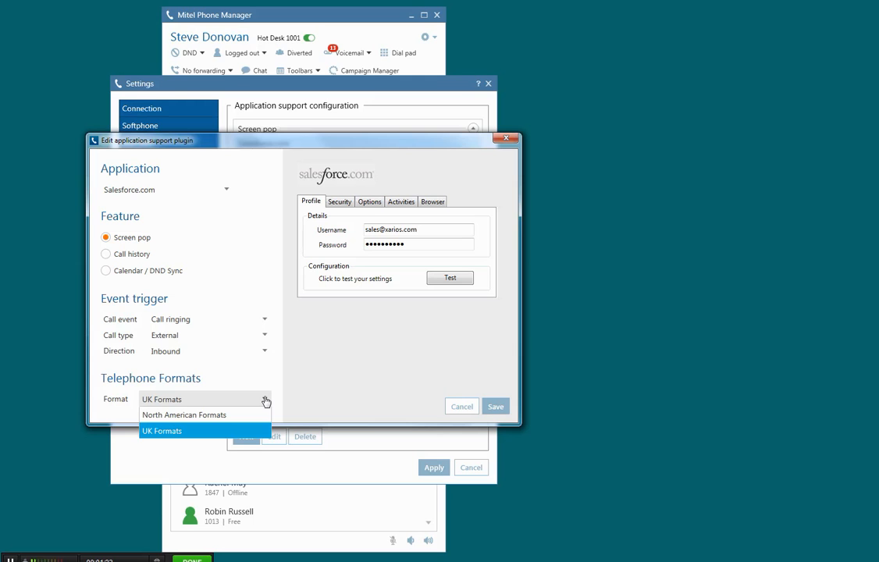
Keep UK Formats as the number format and view the Security settings with the na5.salesforce.com URL.
left_click(366, 362)
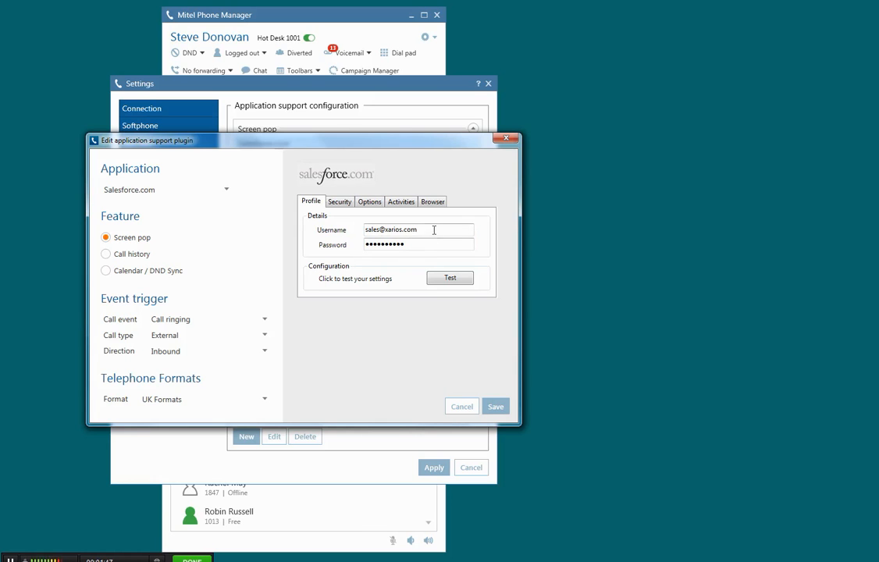
left_click(339, 201)
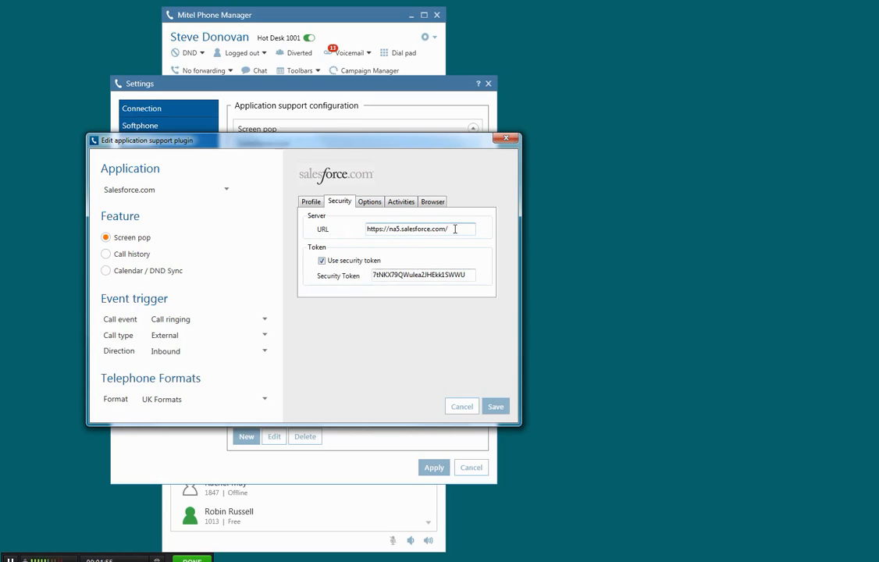
On the Options settings, toggle screen pops off and back on for Accounts, Contacts and Leads.
left_click_drag(448, 229, 392, 229)
left_click(369, 202)
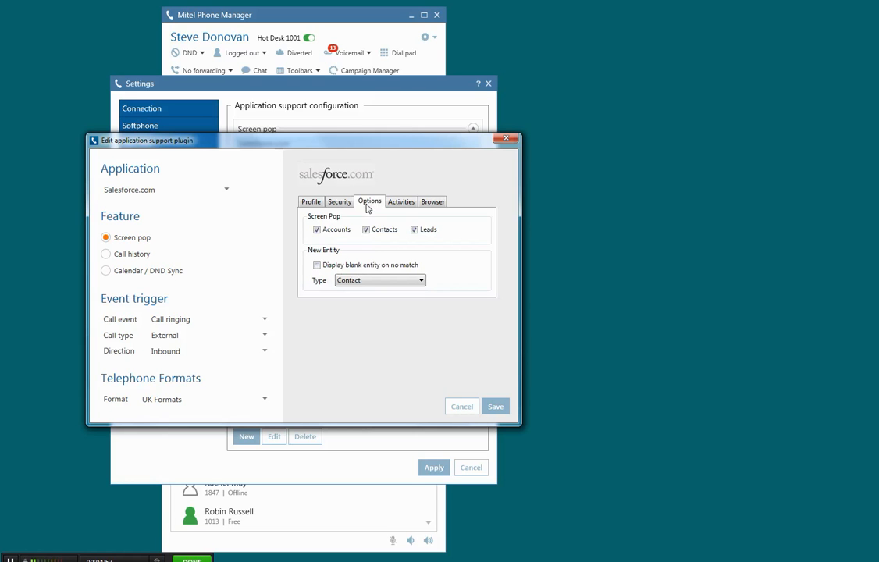
left_click(317, 230)
left_click(366, 230)
left_click(414, 230)
left_click(366, 230)
left_click(414, 229)
Try the blank-record-on-no-match option with Contact as entity type, then leave it off.
left_click(316, 265)
left_click(386, 281)
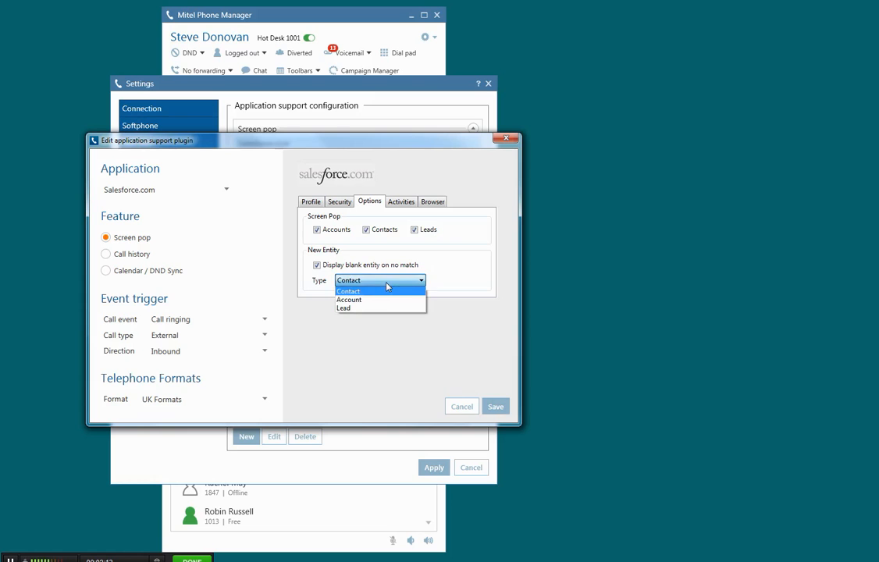
left_click(385, 286)
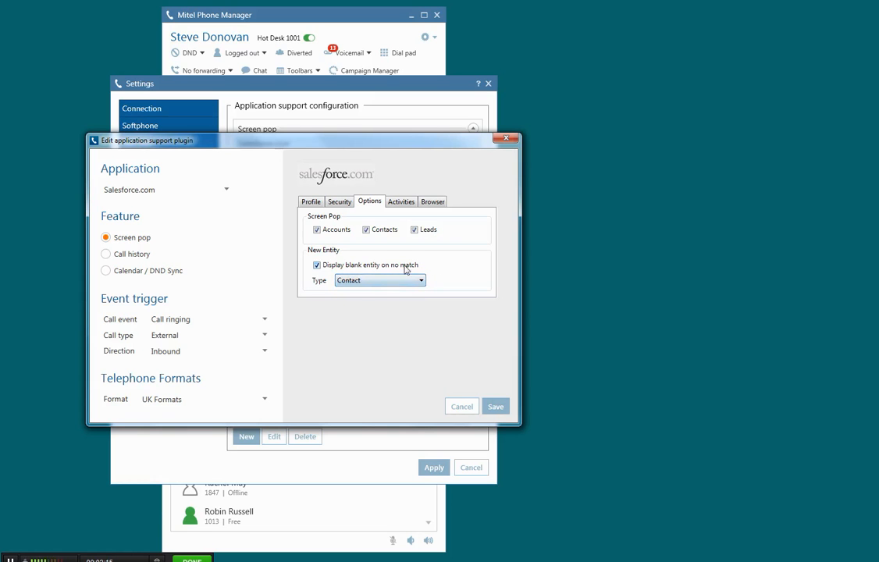
left_click(316, 265)
left_click(400, 201)
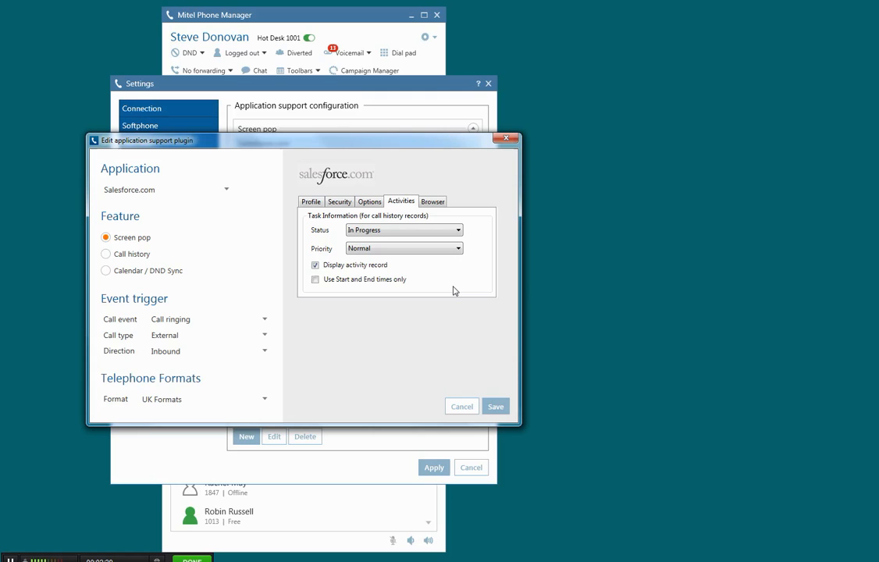
Review the Activities settings keeping task status In Progress and priority Normal.
left_click(456, 231)
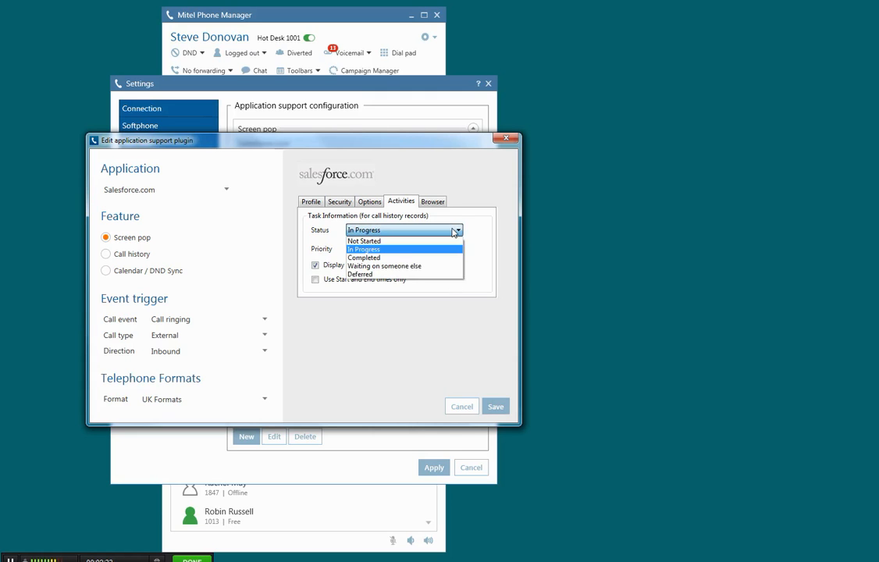
left_click(455, 233)
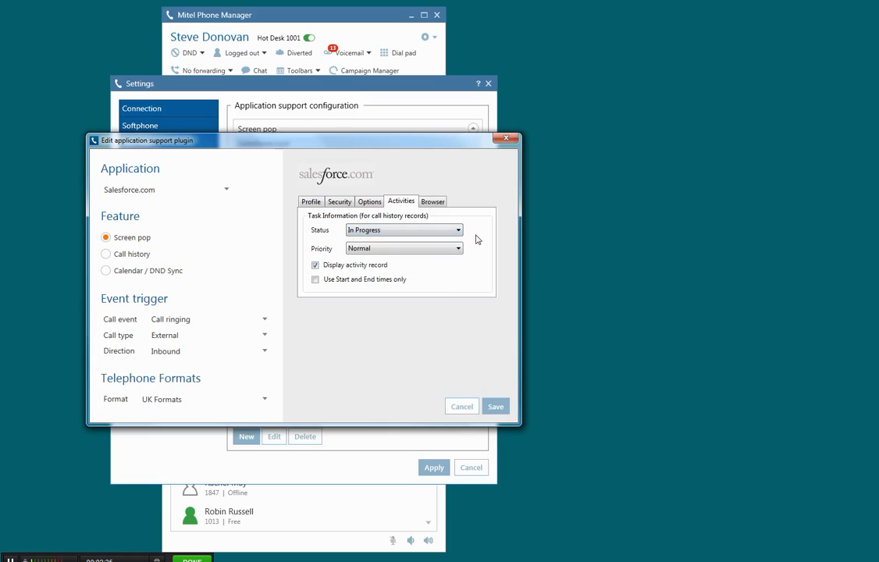
left_click(458, 250)
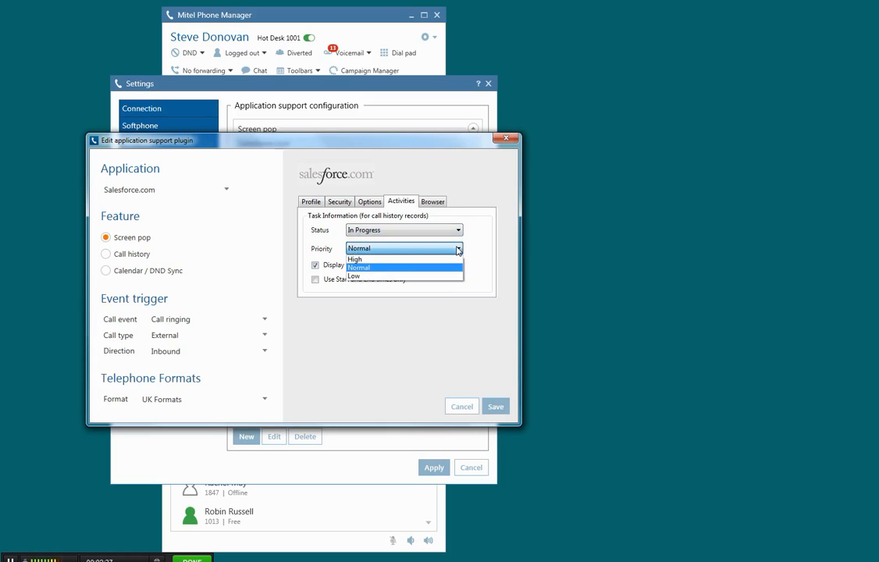
left_click(457, 250)
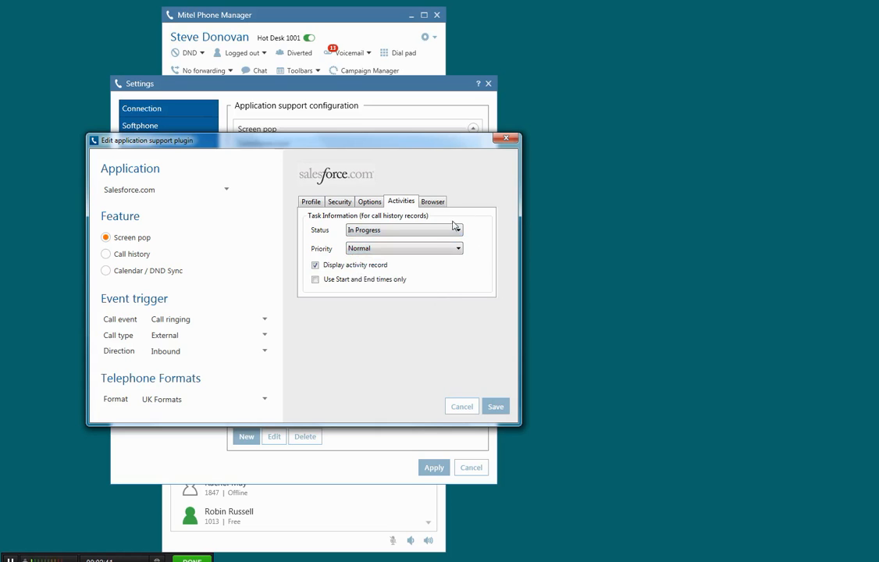
left_click(433, 203)
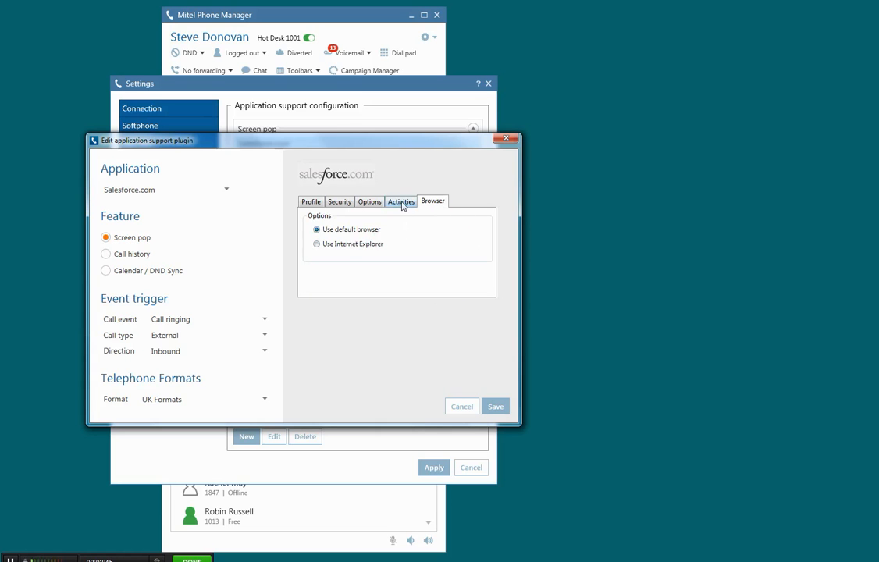
Recheck the task priority stays Normal and view the Browser options with the default browser.
left_click(401, 201)
left_click(404, 248)
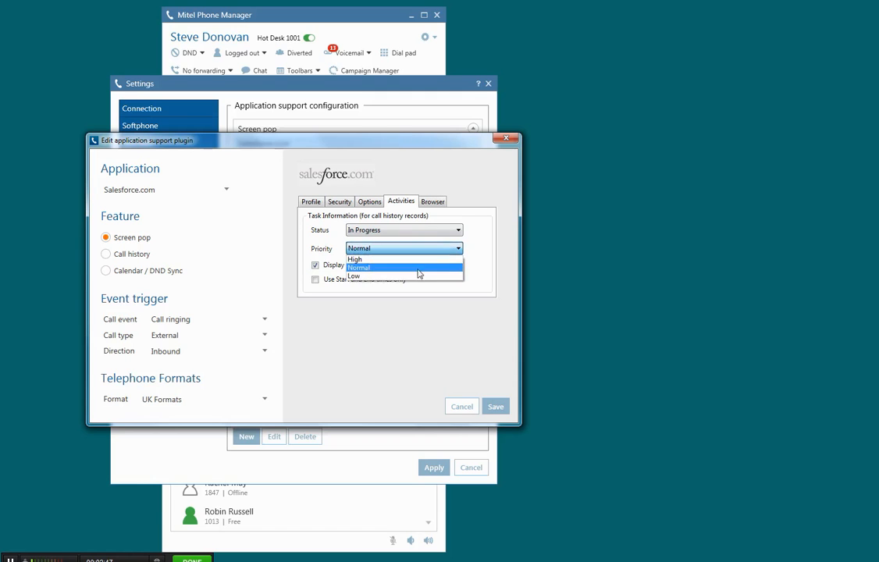
left_click(491, 248)
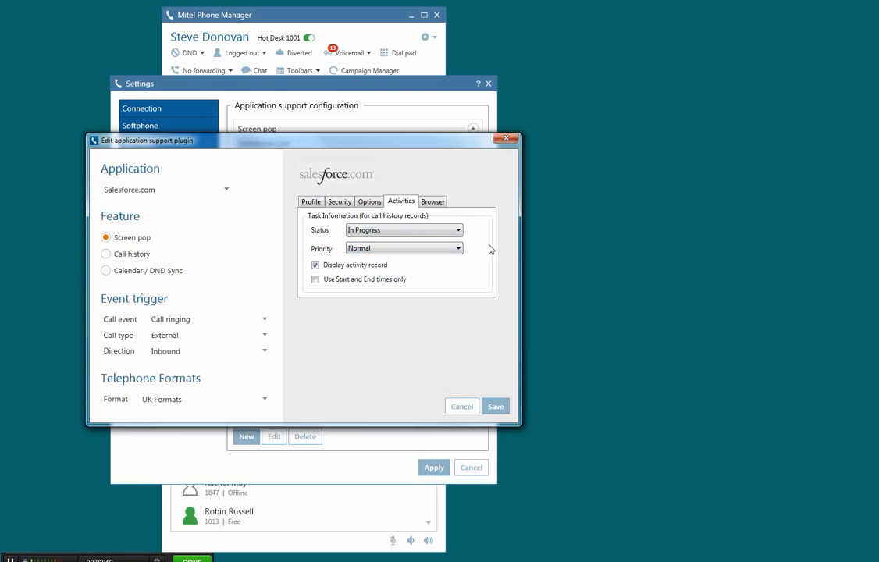
left_click(432, 201)
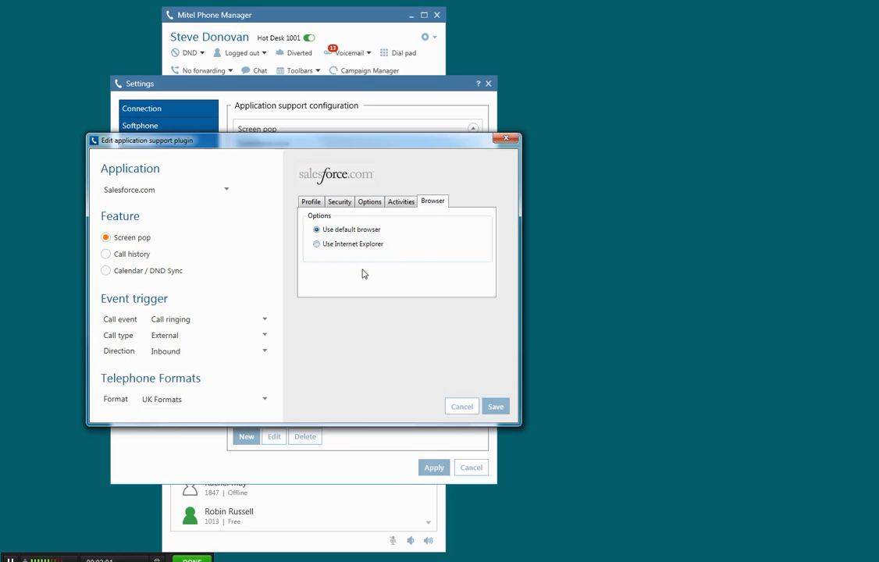
Return to the Profile login details, cancel the plugin editor and close Settings unchanged.
left_click(311, 201)
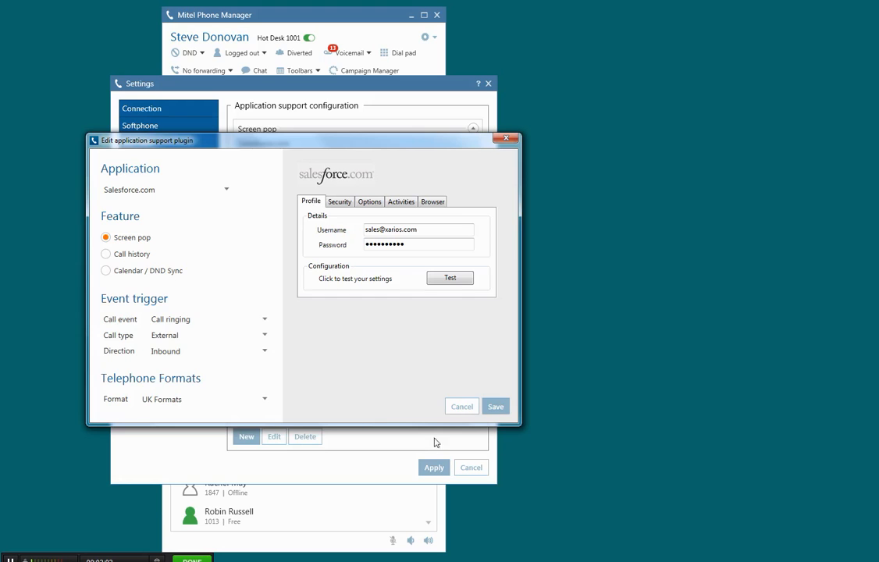
left_click(462, 406)
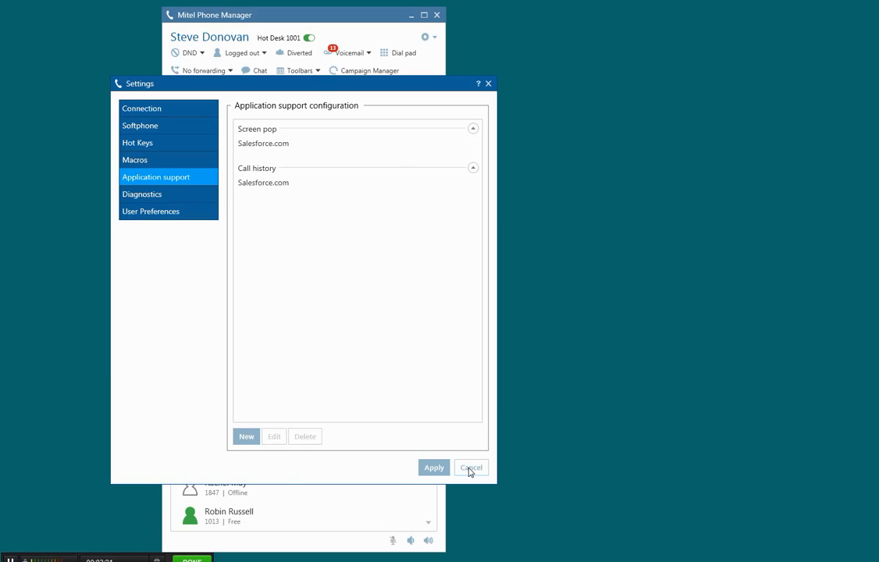
left_click(471, 469)
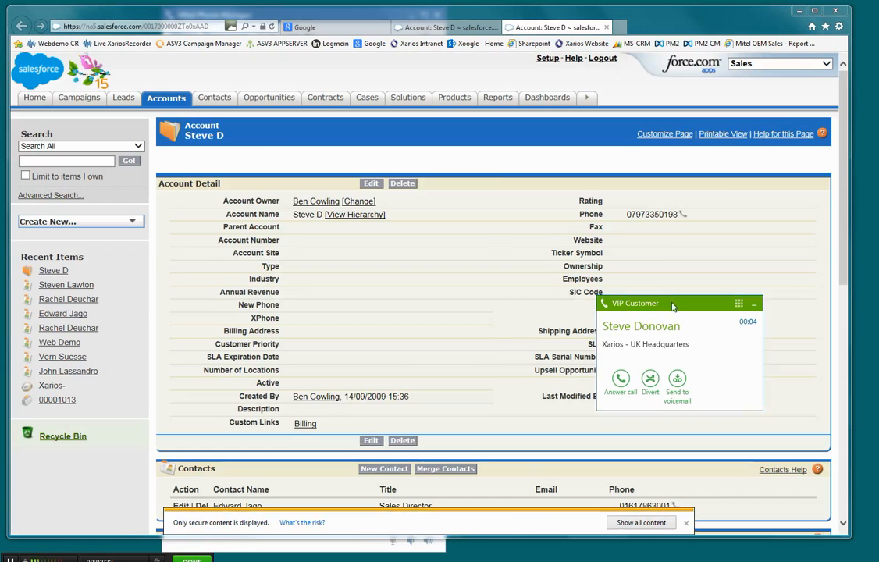
Dismiss the secure content warning and answer the incoming VIP customer call.
left_click(688, 526)
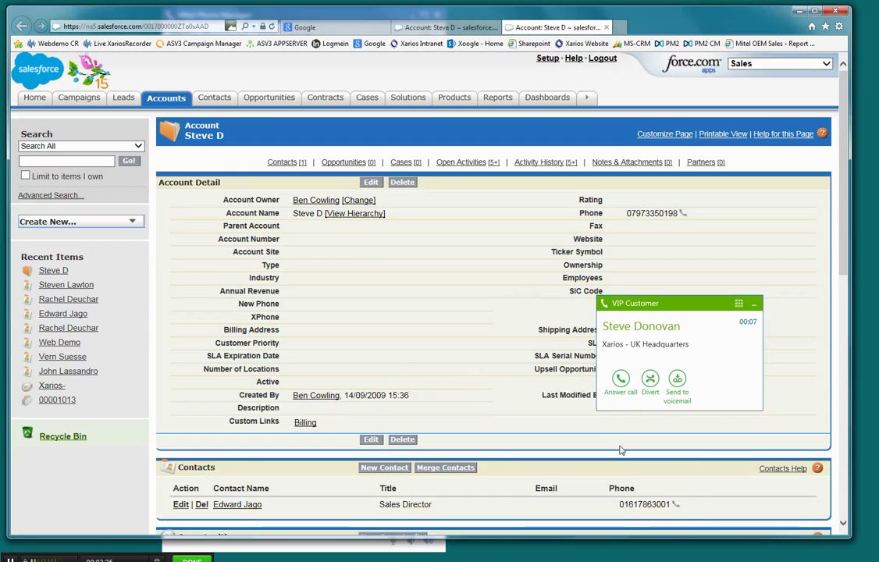
left_click(621, 380)
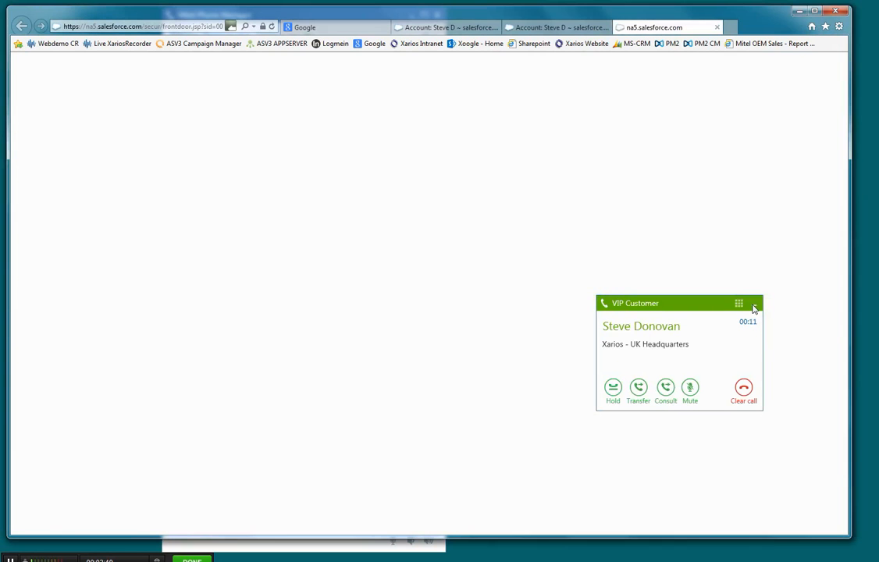
Hide the call popup, add 'Agree to call next week' below the recording link in Comments and save.
left_click(755, 306)
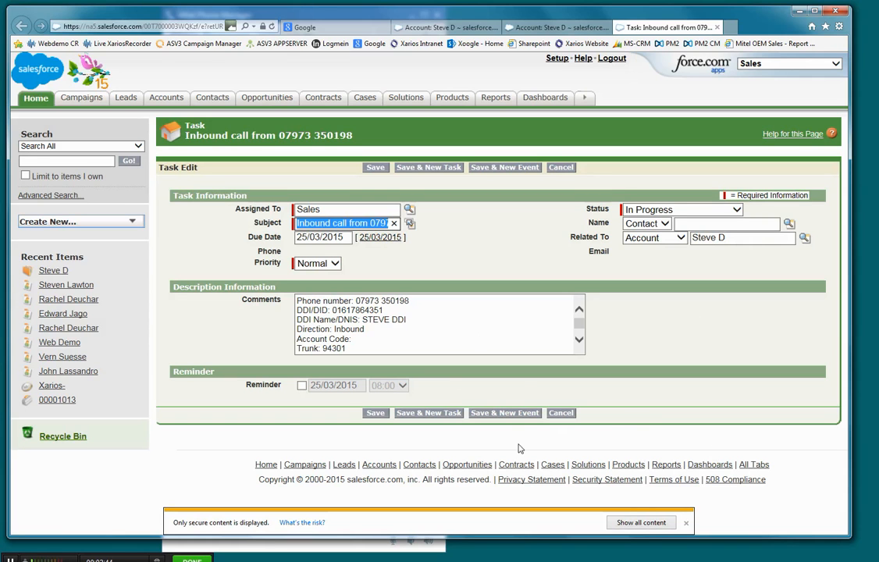
left_click(469, 338)
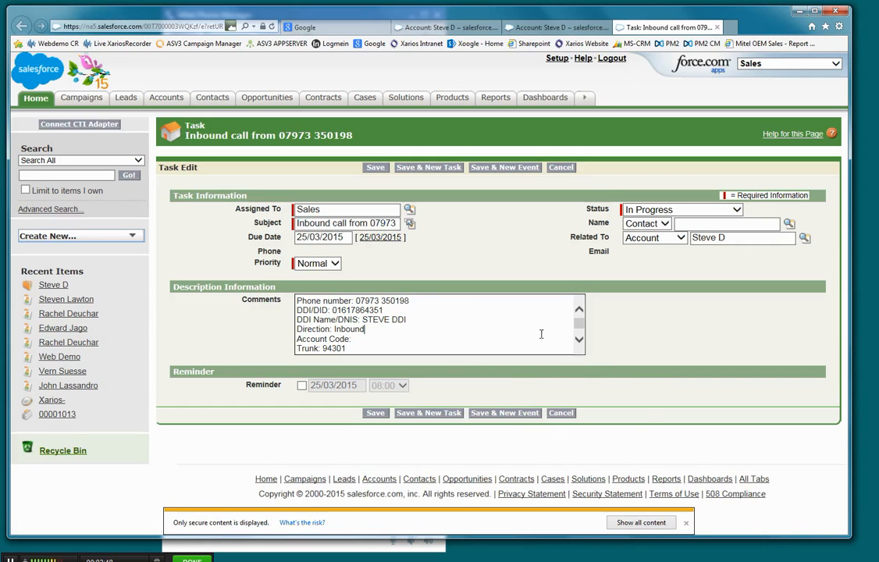
key("Down")
key("Down")
key("Down")
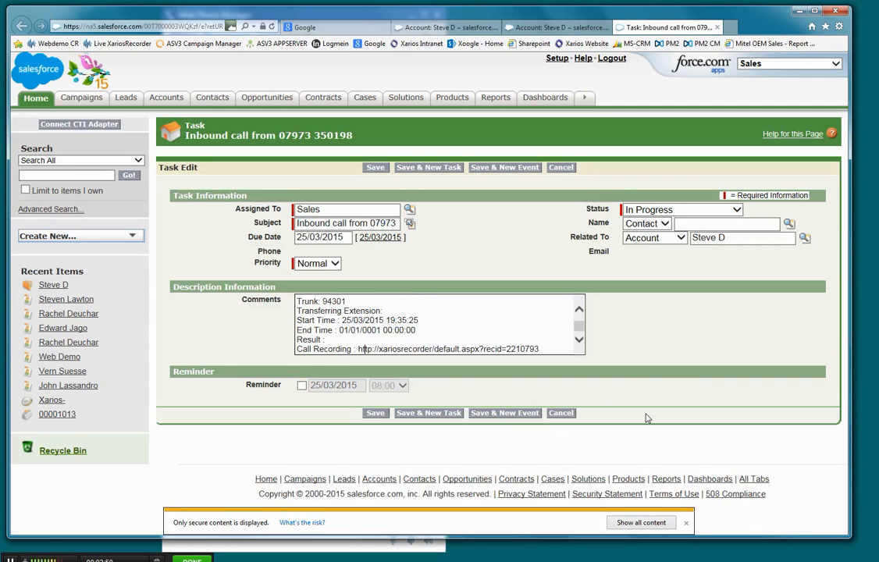
key("Up")
key("Up")
key("Up")
key("Up")
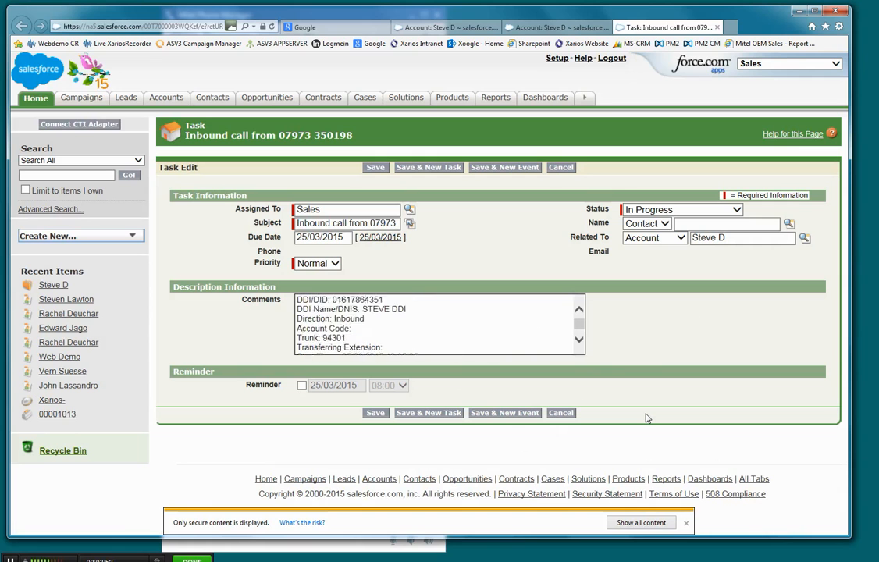
key("Up")
key("Up")
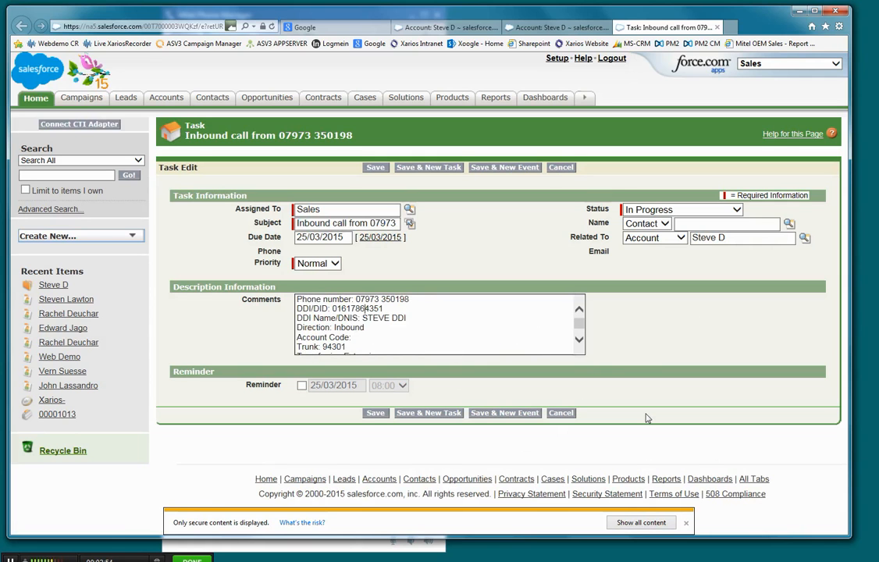
key("Down")
key("Down")
key("Down")
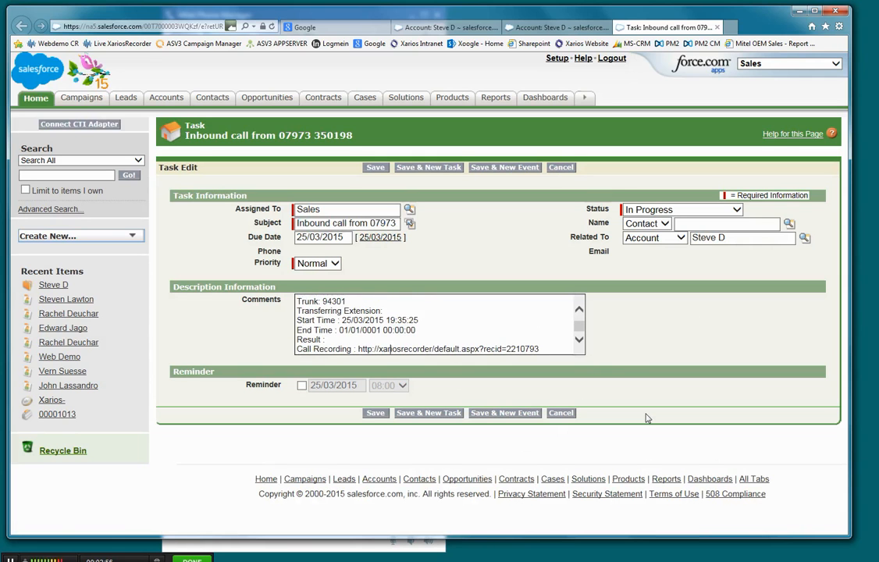
key("Return")
key("Return")
type("Agree to")
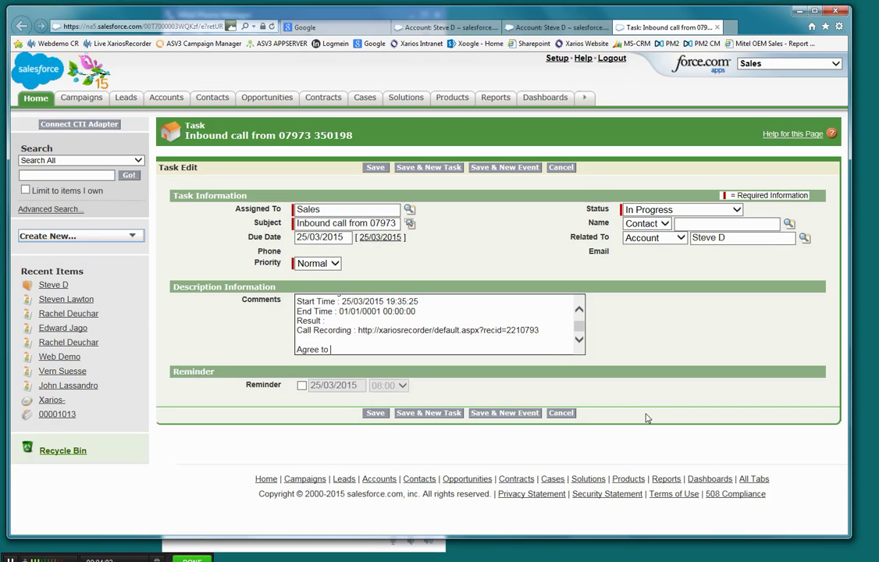
type("call next week")
left_click(375, 412)
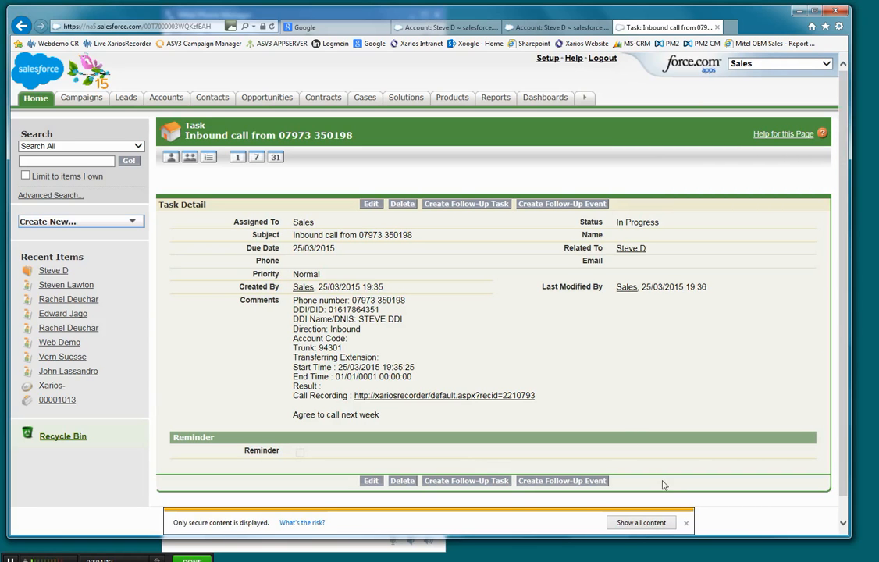
left_click(687, 523)
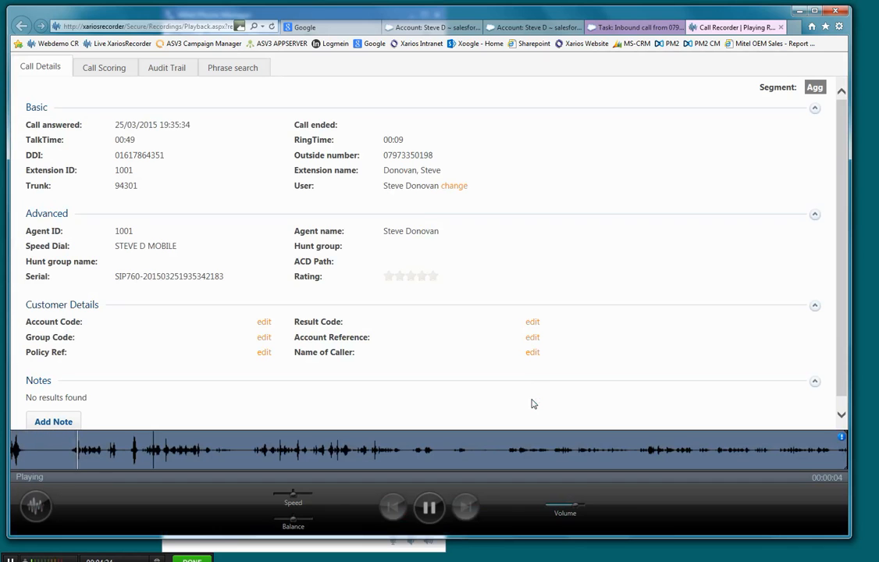
left_click(783, 28)
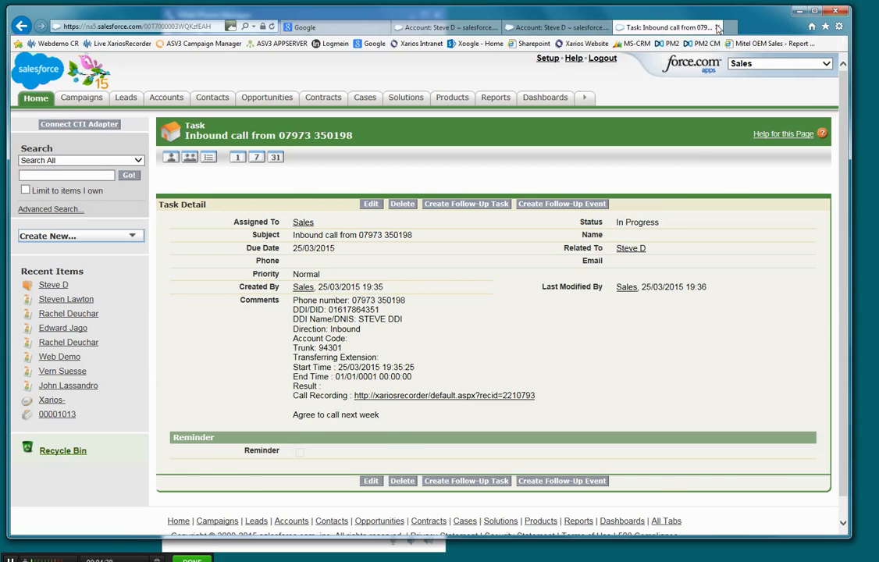
left_click(632, 29)
left_click(798, 12)
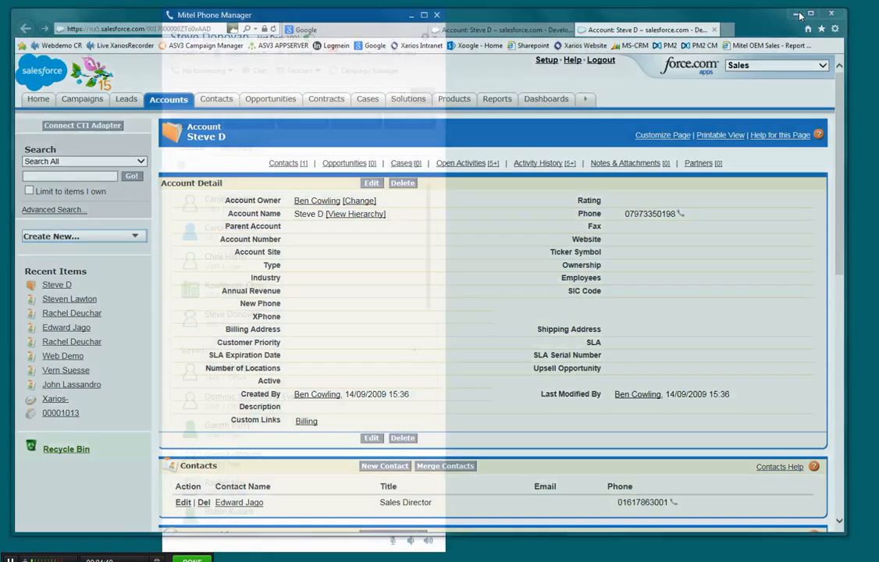